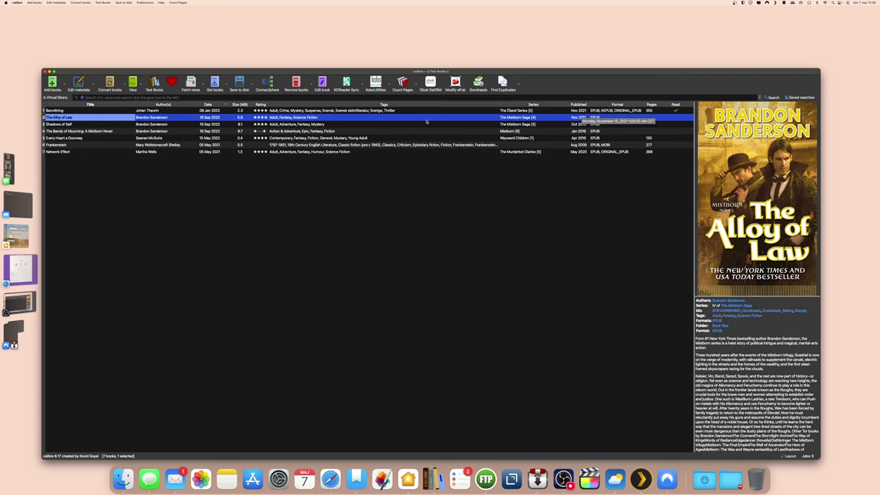
Step: Select the book Benvittring and review its options for sending to a device and saving to disk
click(65, 111)
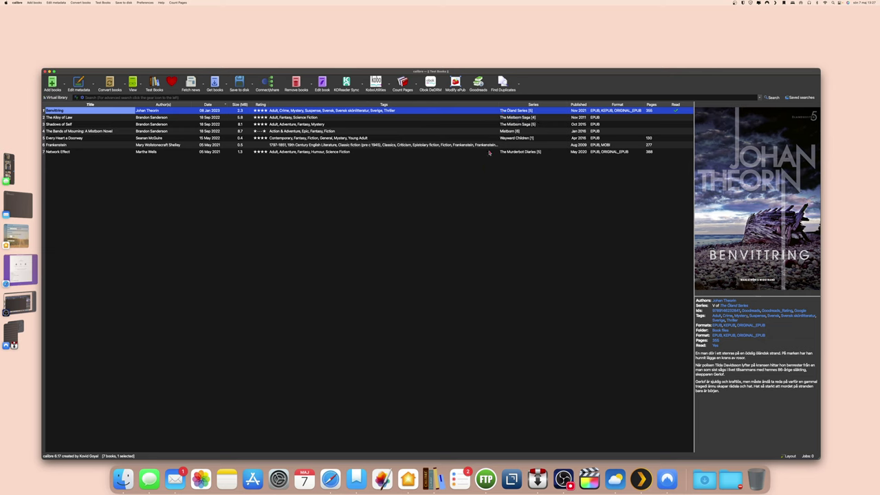
right_click(452, 112)
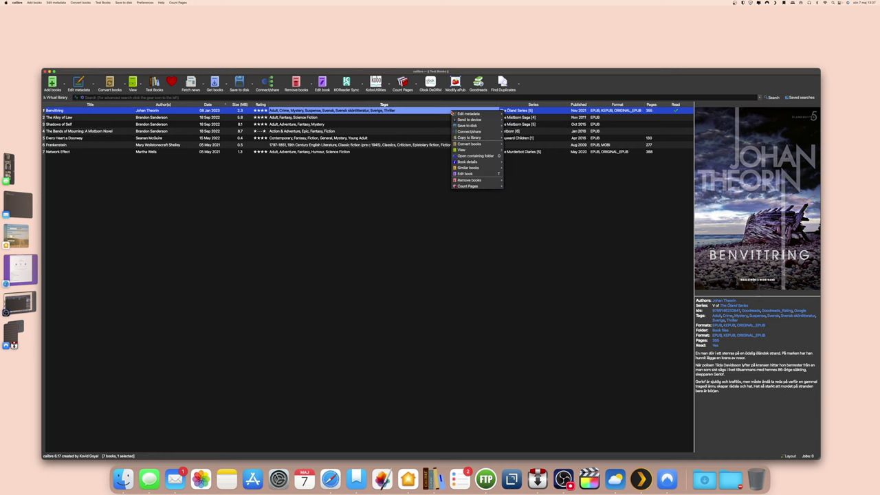
mouse_move(470, 131)
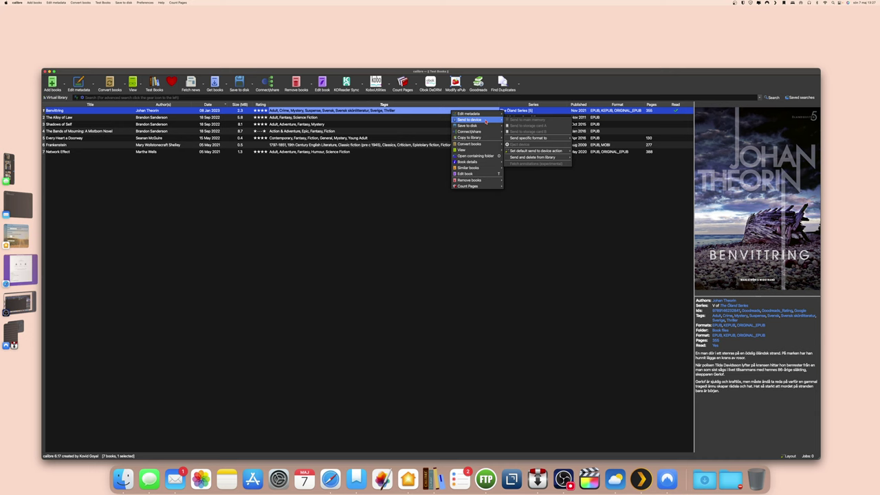
click(433, 113)
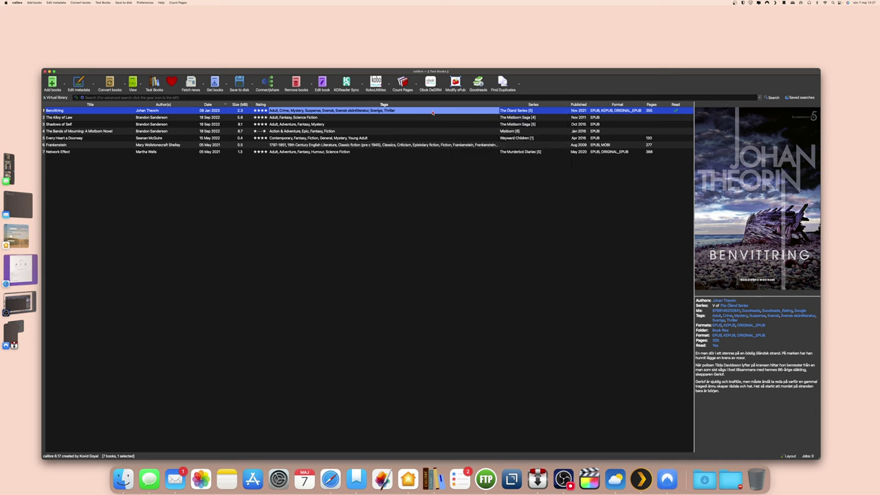
right_click(433, 113)
mouse_move(441, 113)
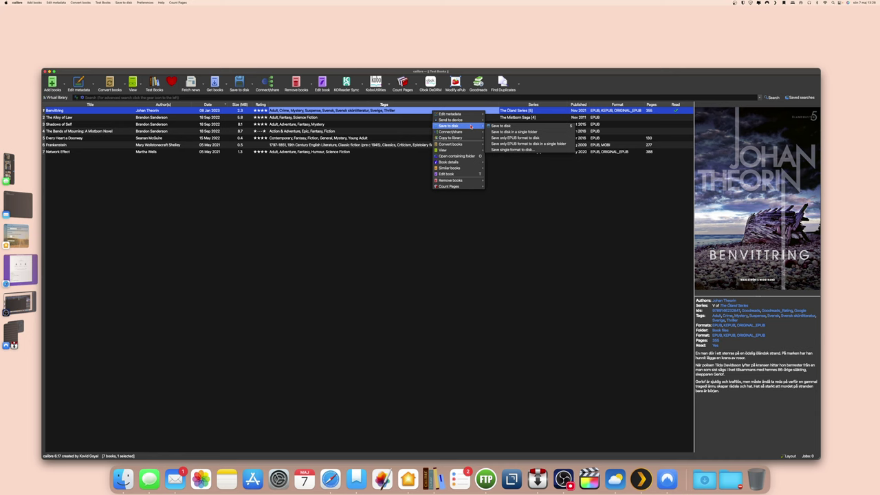
click(347, 180)
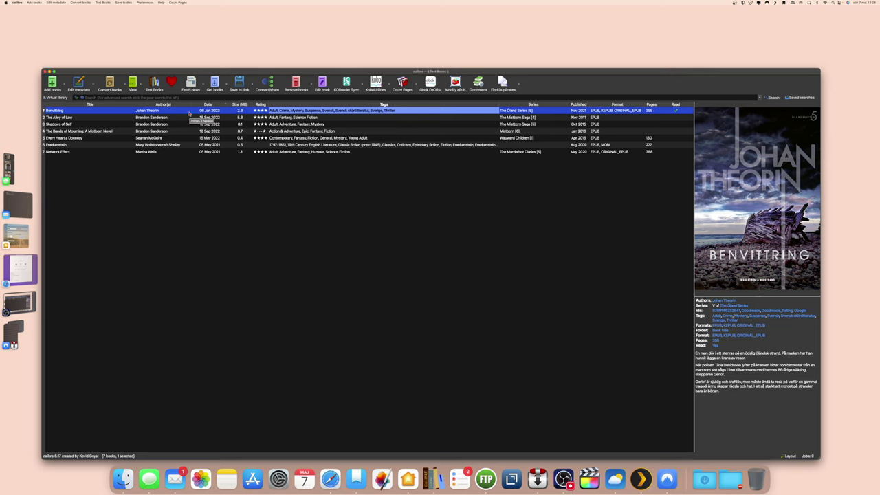
Step: Convert Benvittring individually from EPUB to KFX
click(126, 87)
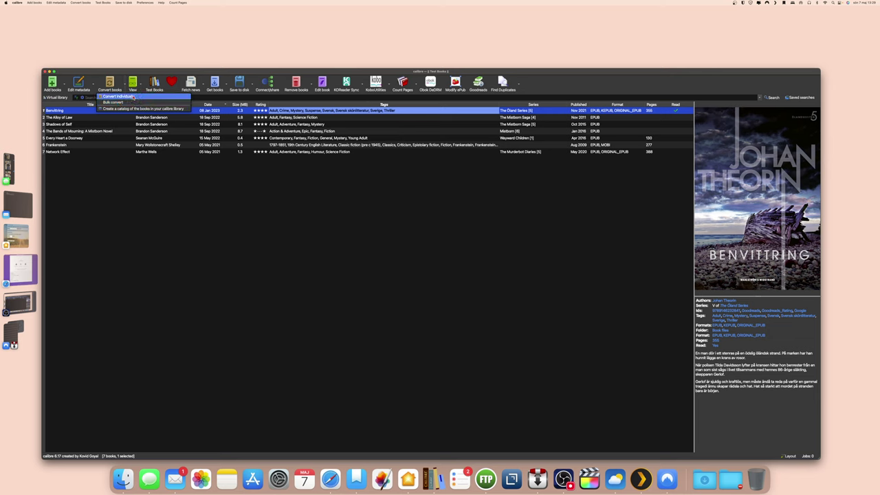
click(133, 96)
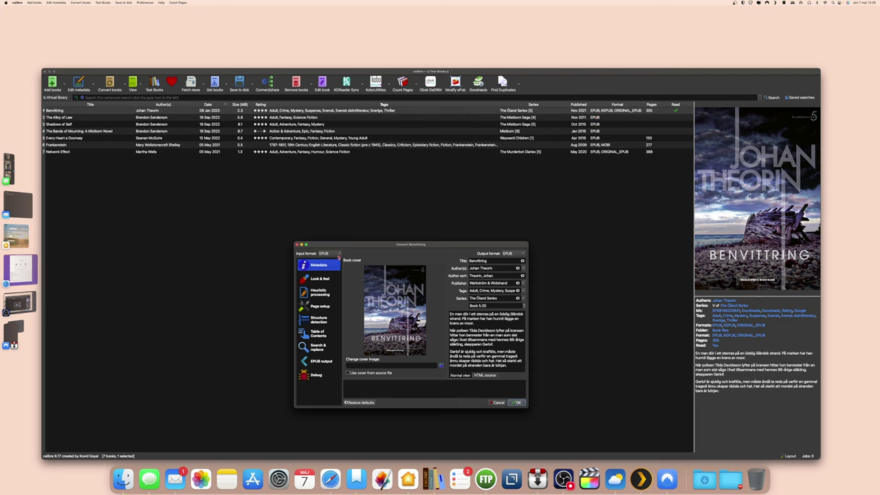
click(339, 254)
click(339, 255)
click(523, 254)
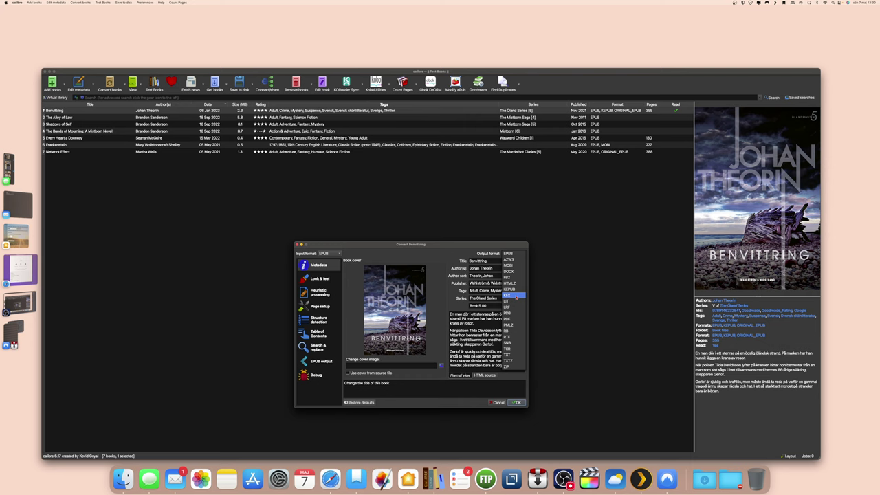
click(516, 297)
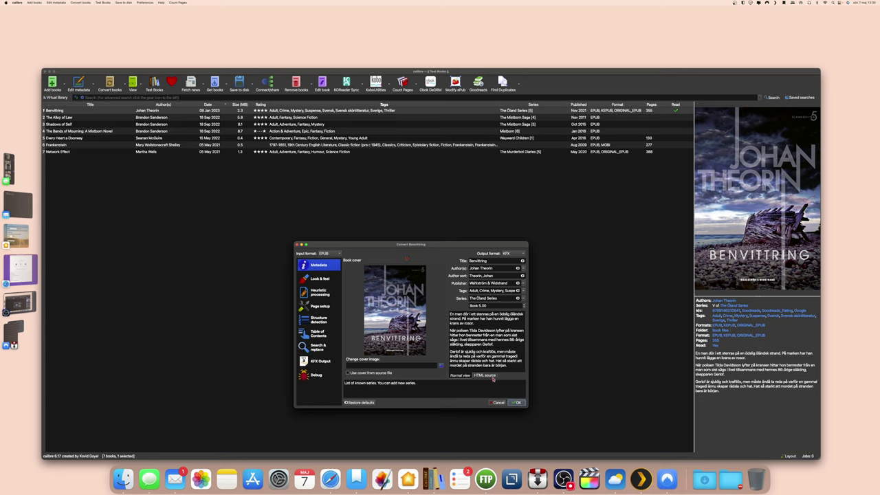
click(517, 402)
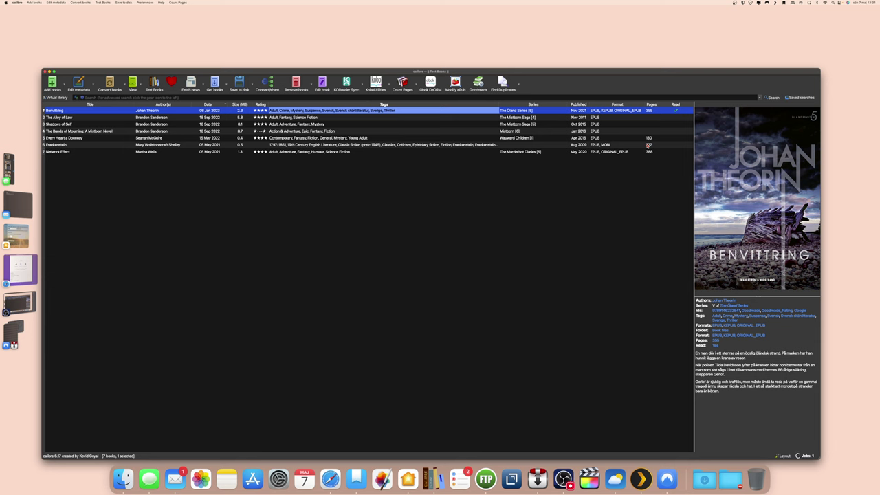
Step: Run Modify ePub on Every Heart a Doorway with Encode HTML in UTF-8 enabled and replace the version in the library
click(429, 138)
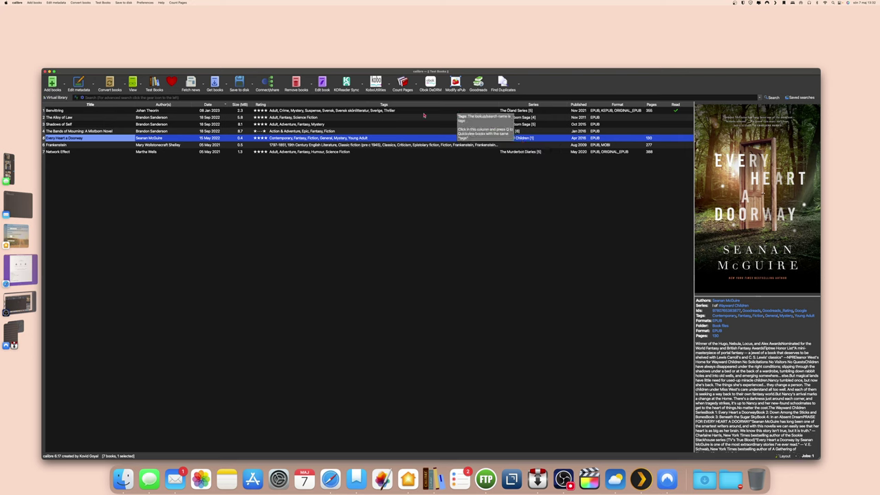
click(455, 83)
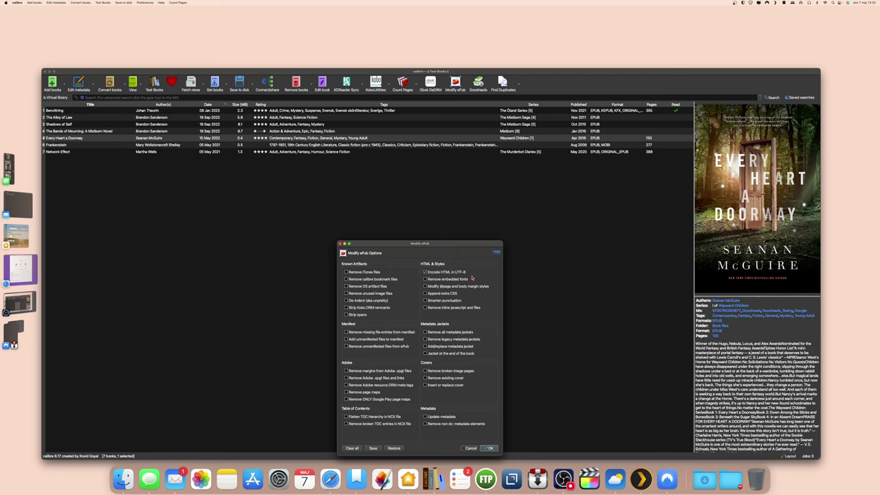
click(490, 449)
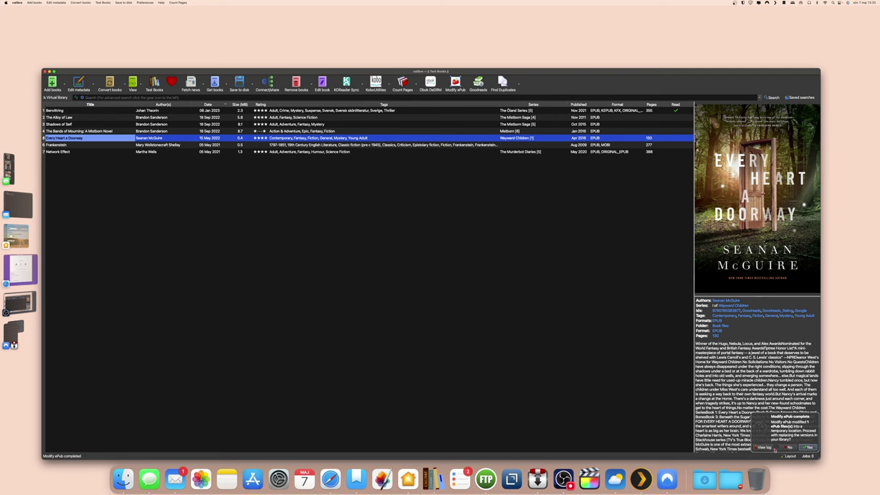
click(811, 448)
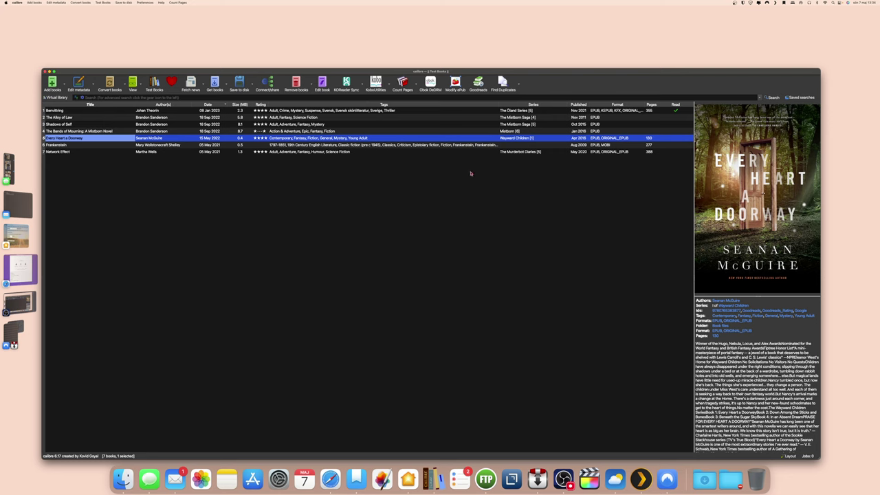
Step: Open the plugin preferences and examine the list of conversion output plugins
click(152, 4)
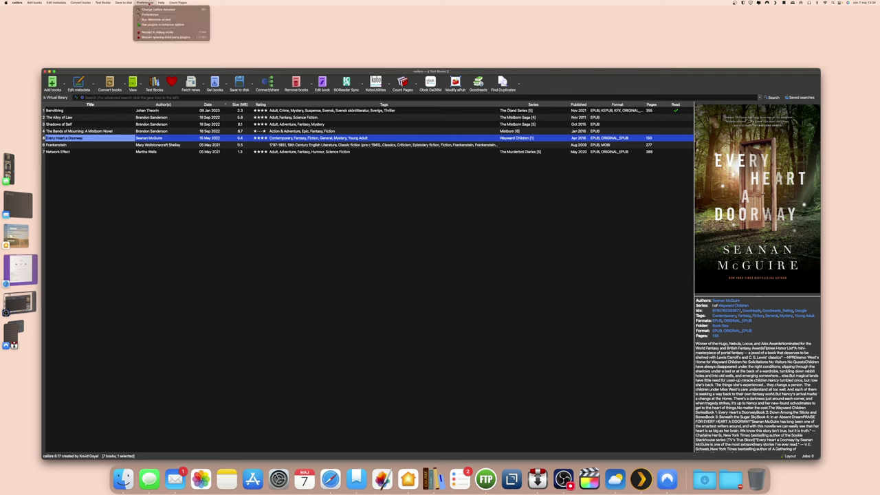
click(187, 15)
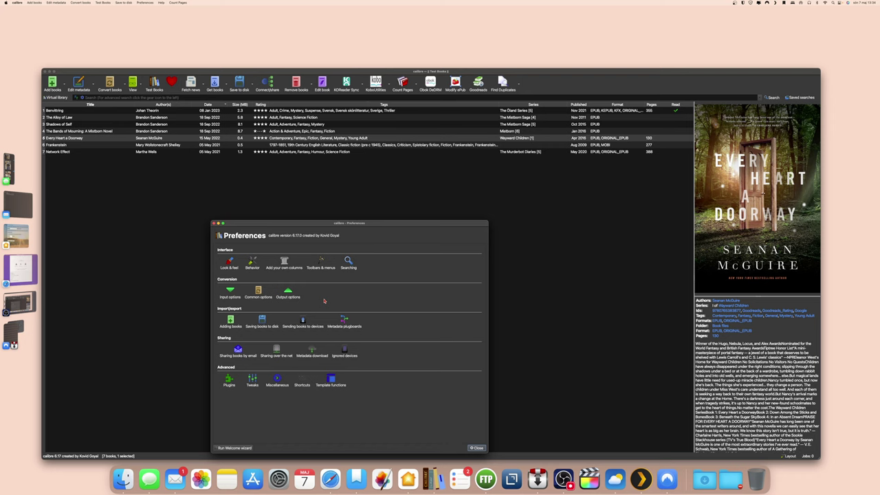
click(228, 380)
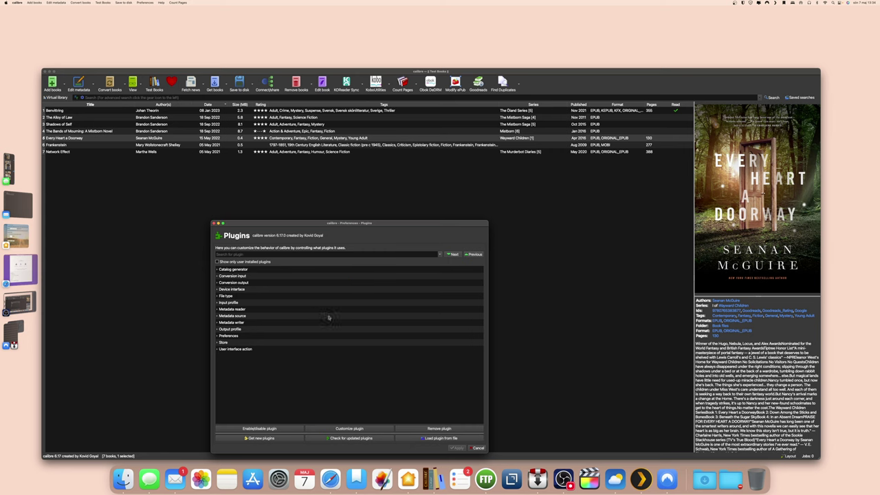
click(217, 282)
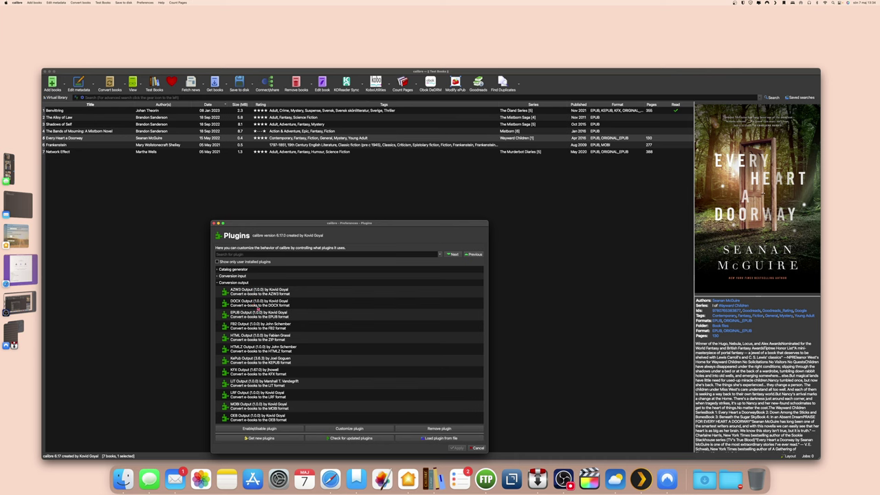
scroll(282, 320, down, 3)
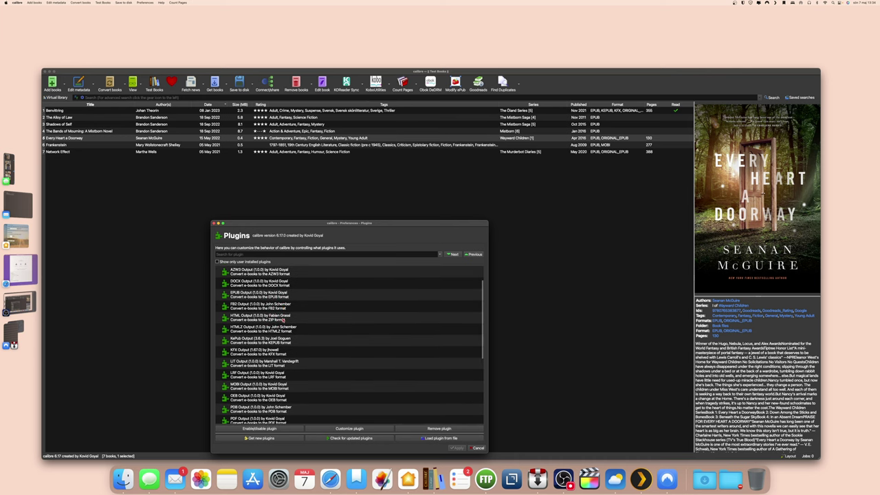
scroll(283, 321, up, 1)
scroll(283, 321, down, 1)
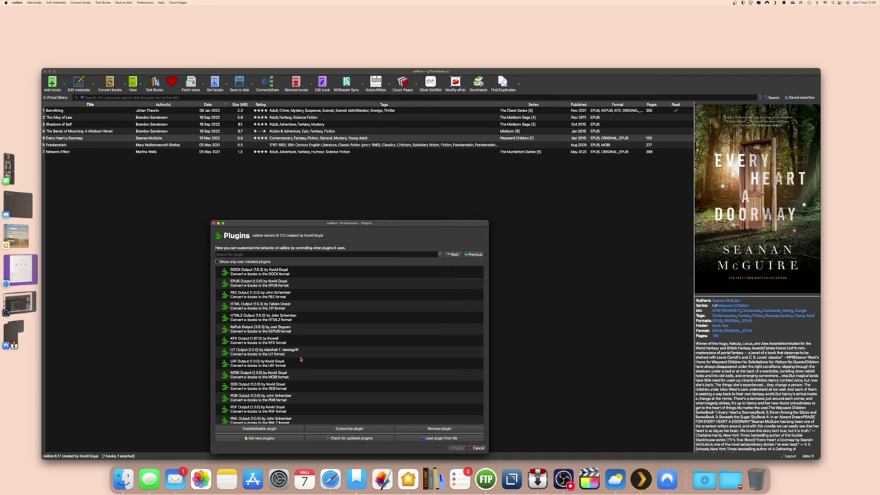
scroll(301, 358, up, 3)
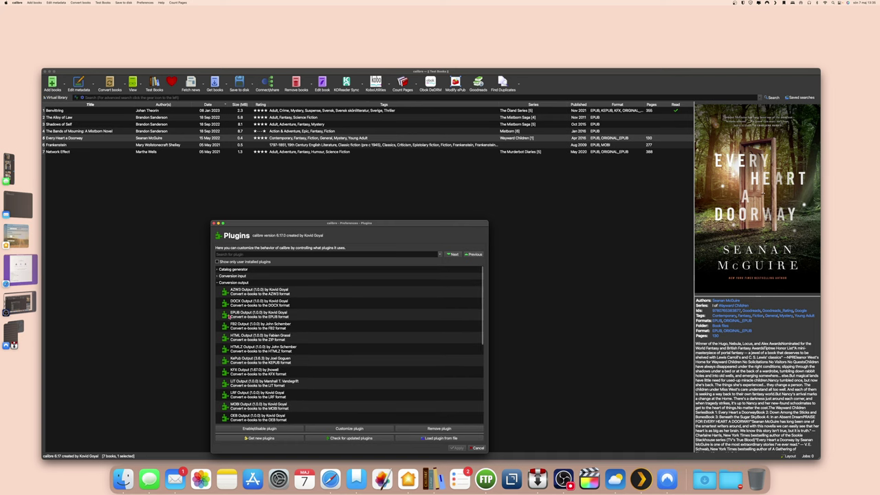
Step: Examine the conversion input plugins, then collapse the plugin lists and leave the preferences
click(218, 276)
scroll(310, 323, down, 5)
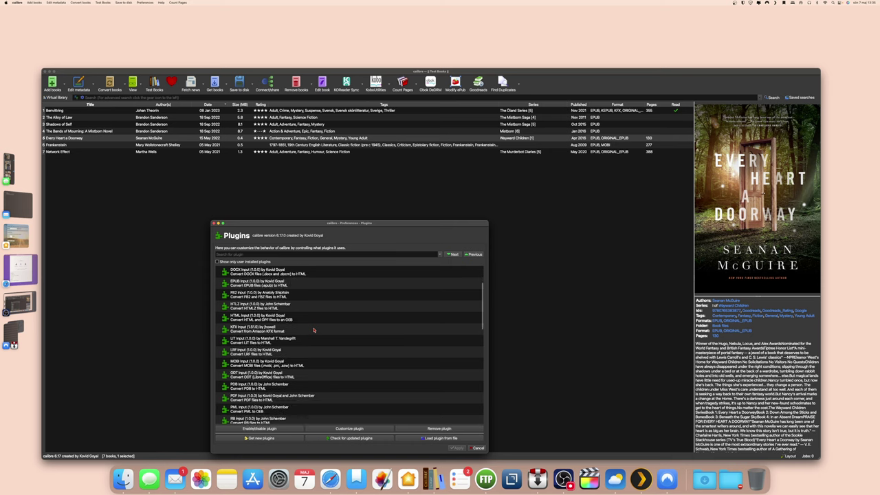
scroll(314, 331, down, 5)
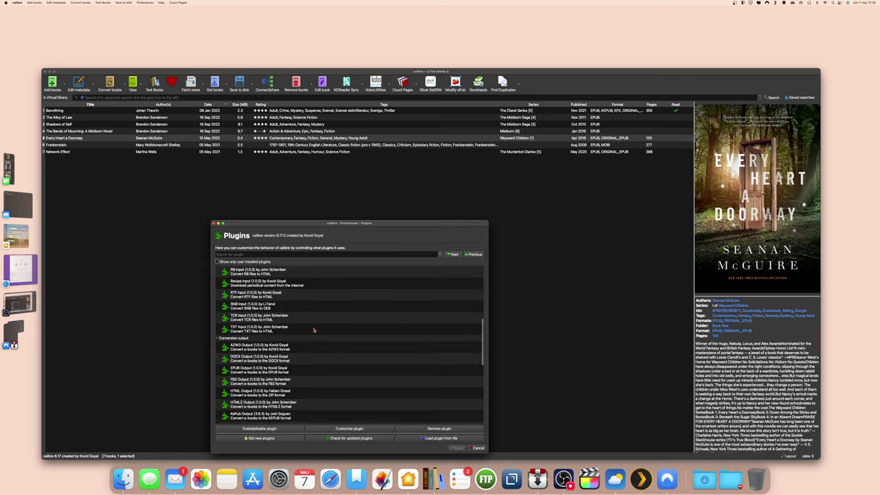
scroll(313, 330, up, 10)
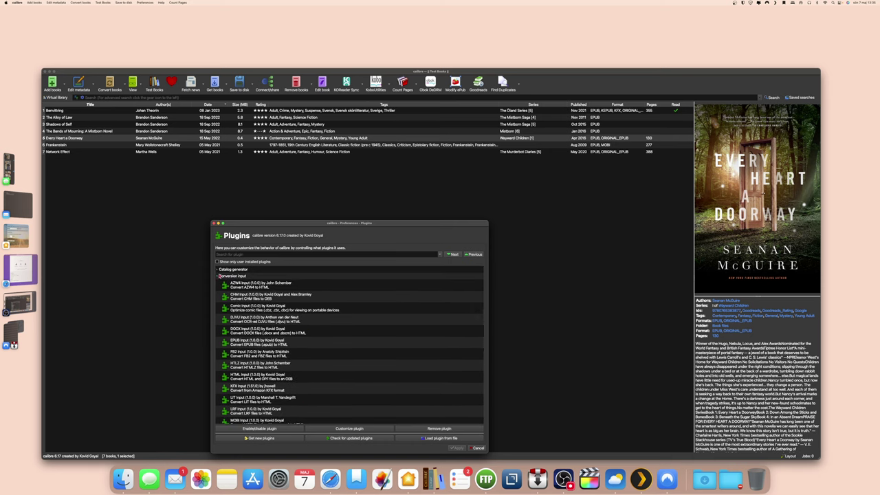
click(217, 276)
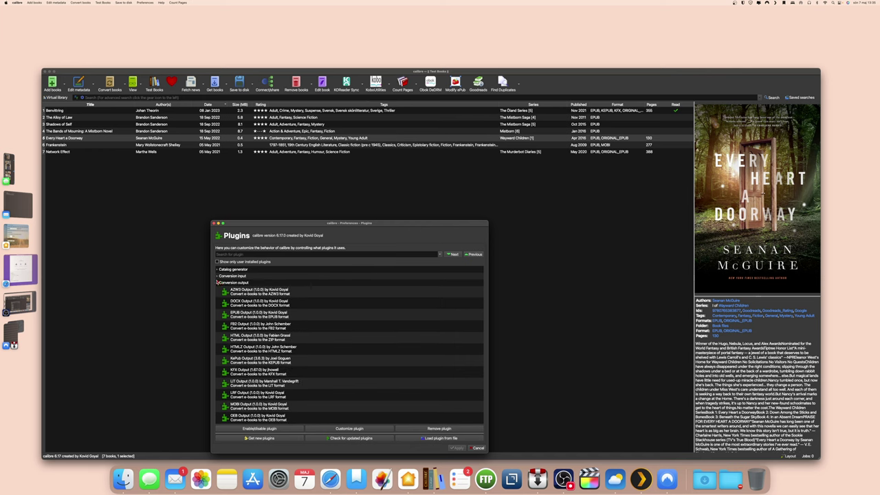
click(217, 283)
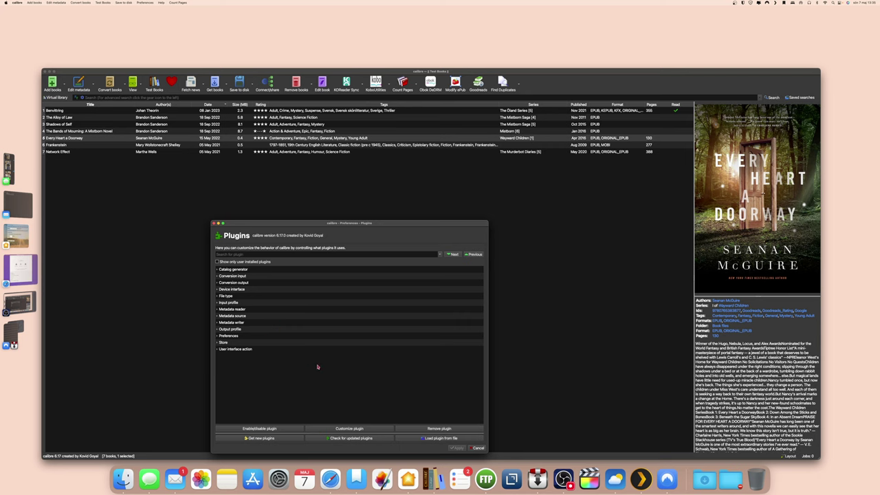
click(478, 447)
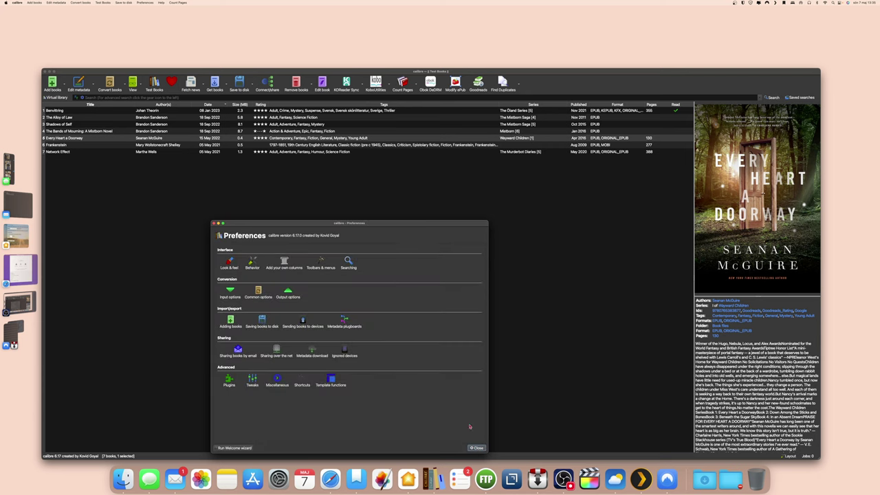
click(476, 447)
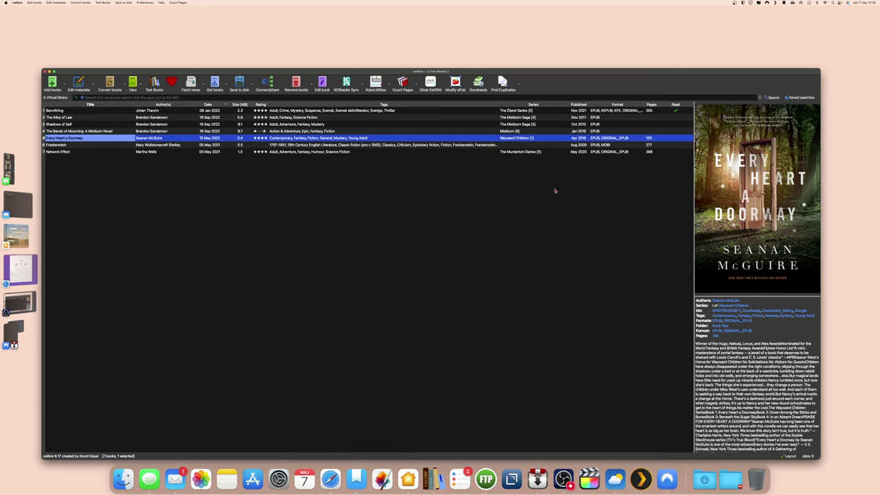
Step: Narrow the Published column and widen the Format column to fit Benvittring's full format list
drag(645, 104, 649, 104)
drag(568, 104, 553, 104)
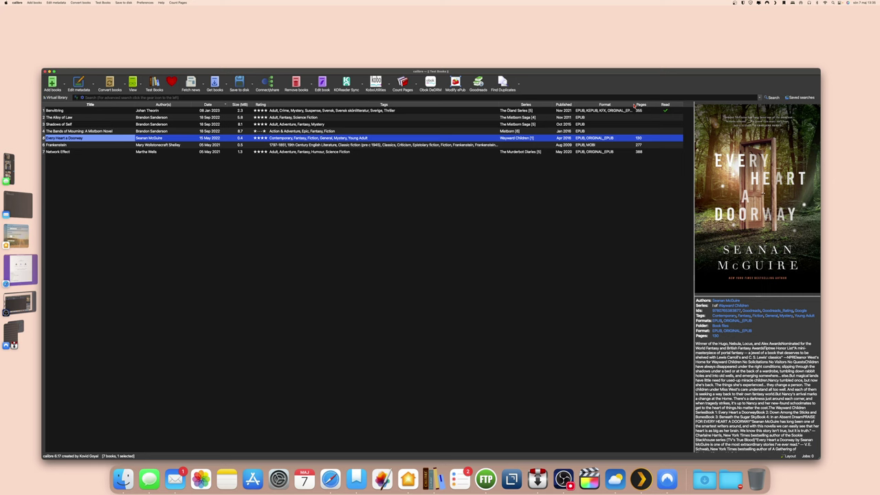
drag(634, 104, 645, 104)
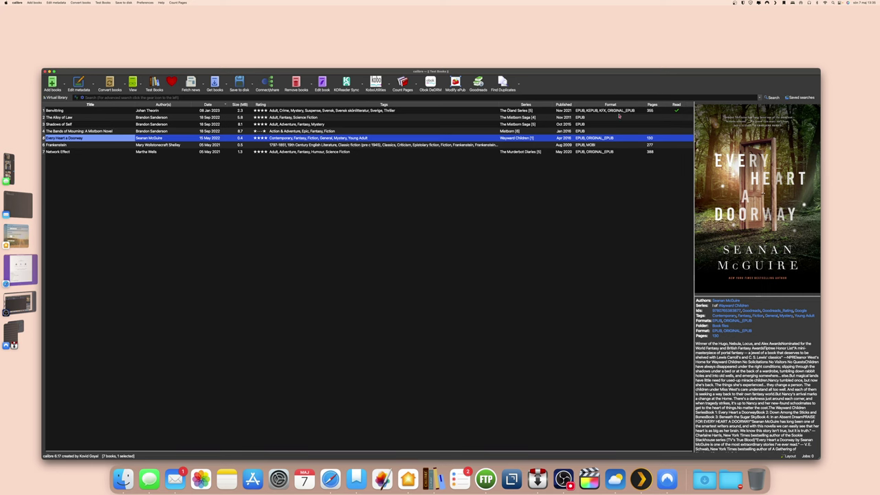
click(602, 111)
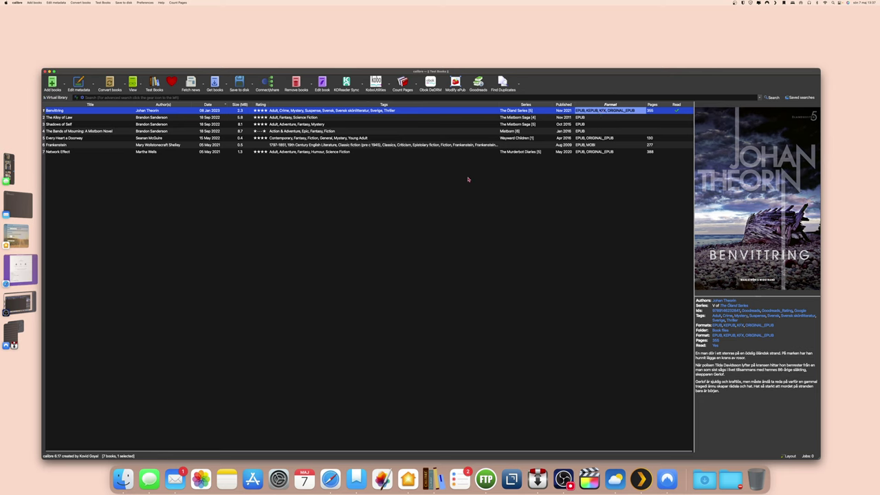
click(418, 185)
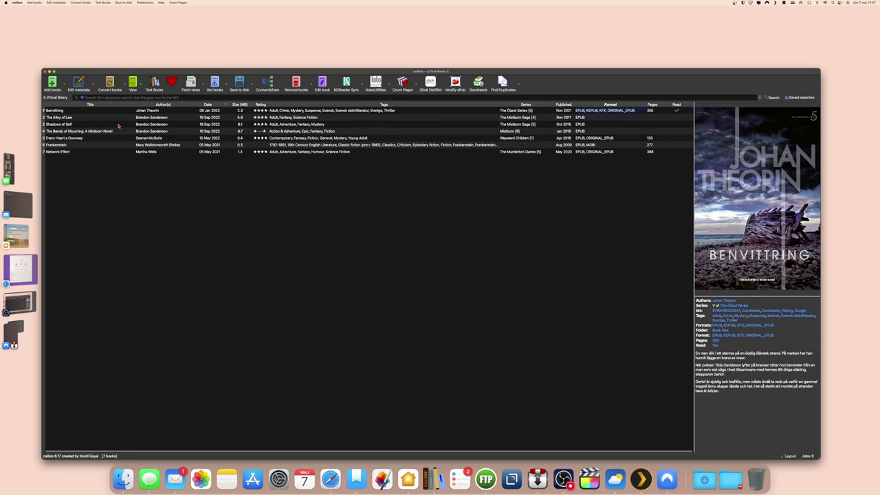
Step: Remove The Alloy of Law, Shadows of Self and The Bands of Mourning from the library
drag(43, 118, 45, 131)
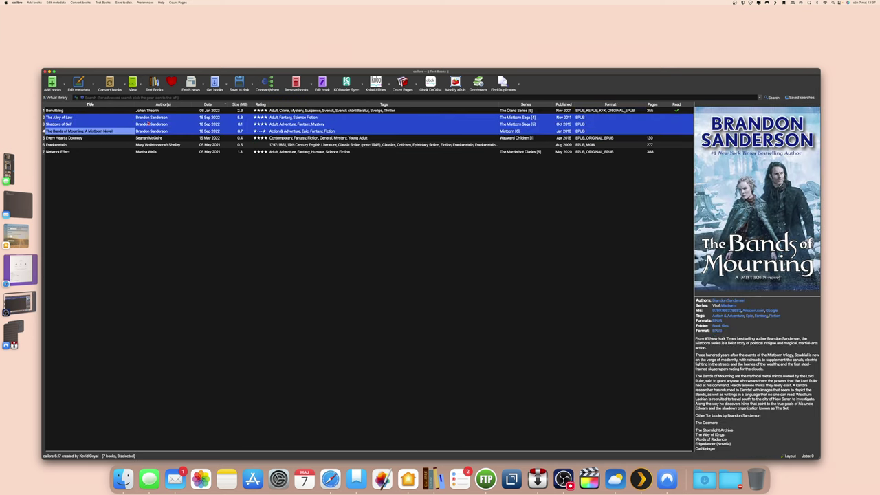
right_click(262, 130)
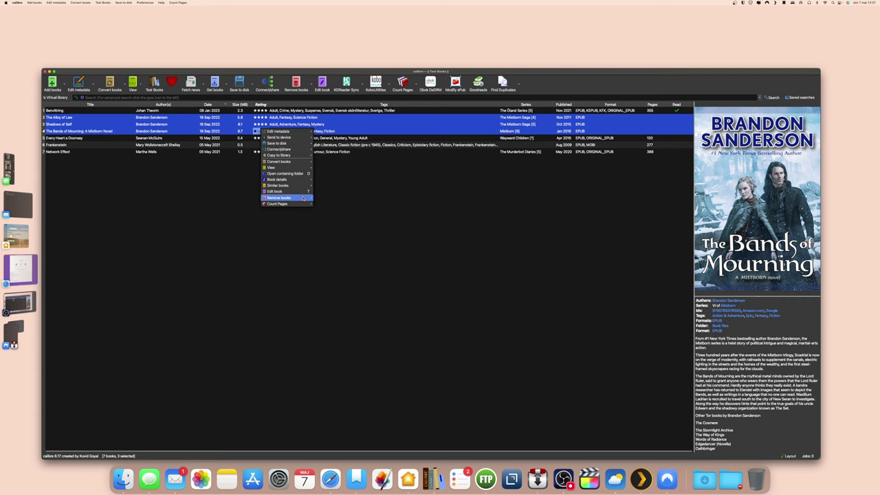
mouse_move(306, 198)
click(333, 198)
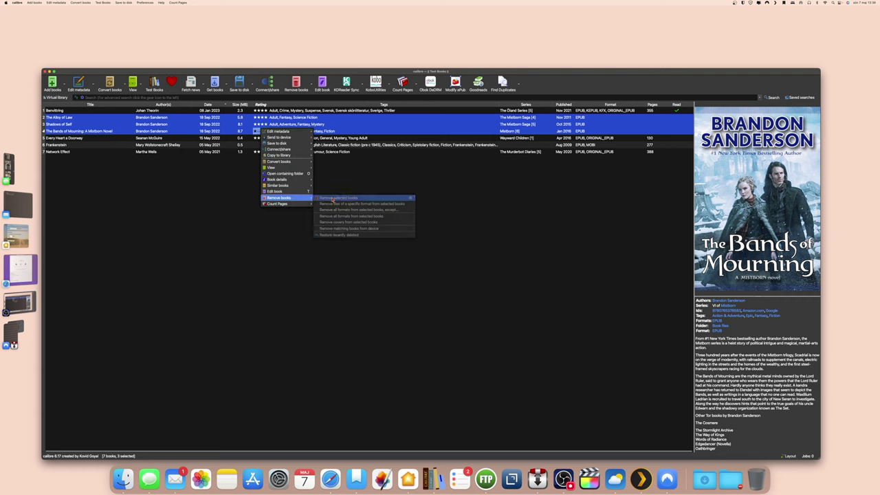
click(453, 210)
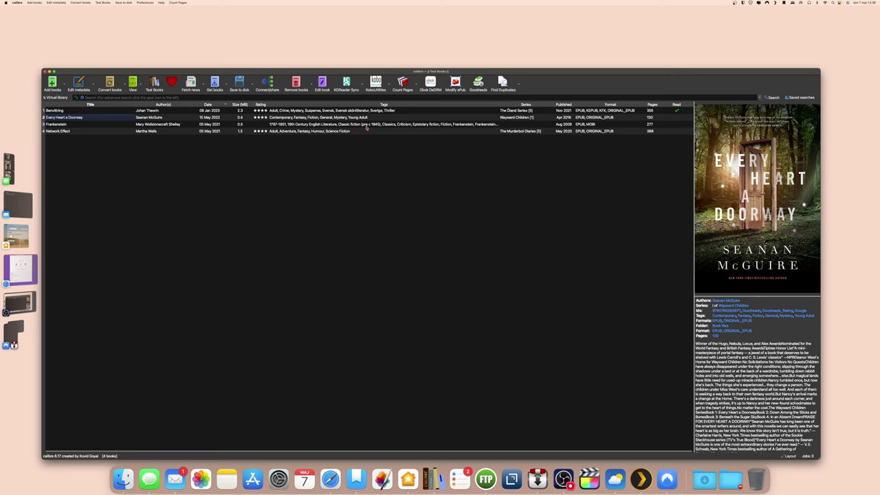
Step: Run Modify ePub on Frankenstein with Encode HTML in UTF-8 enabled and replace the version in the library
click(44, 125)
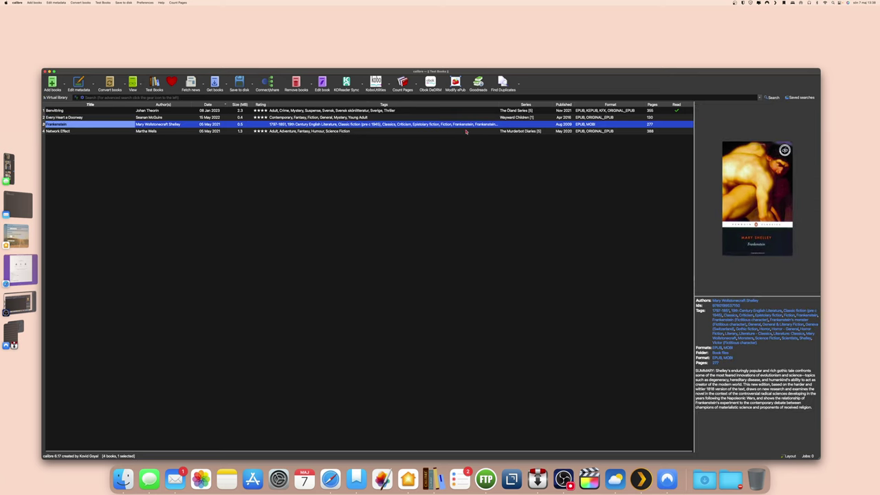
click(455, 84)
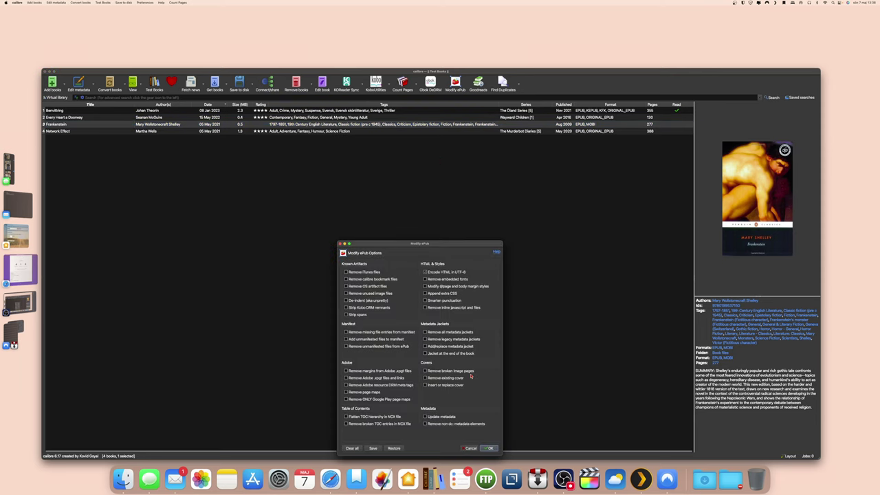
click(489, 449)
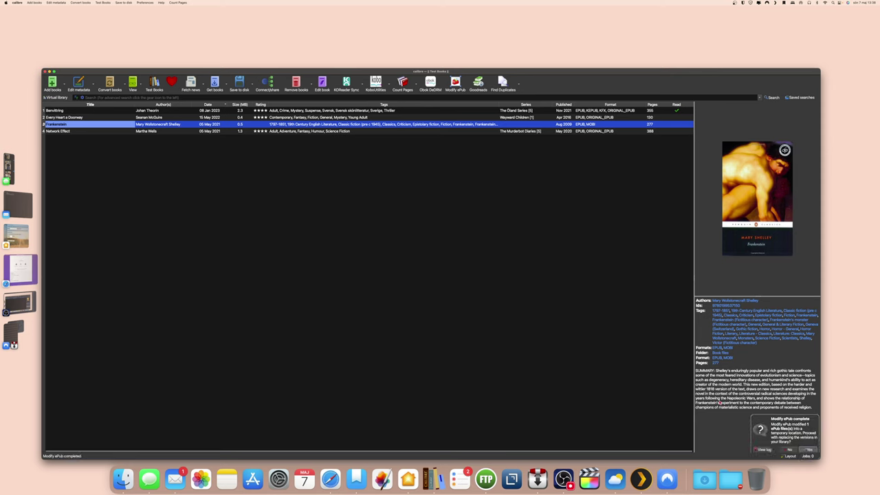
click(810, 448)
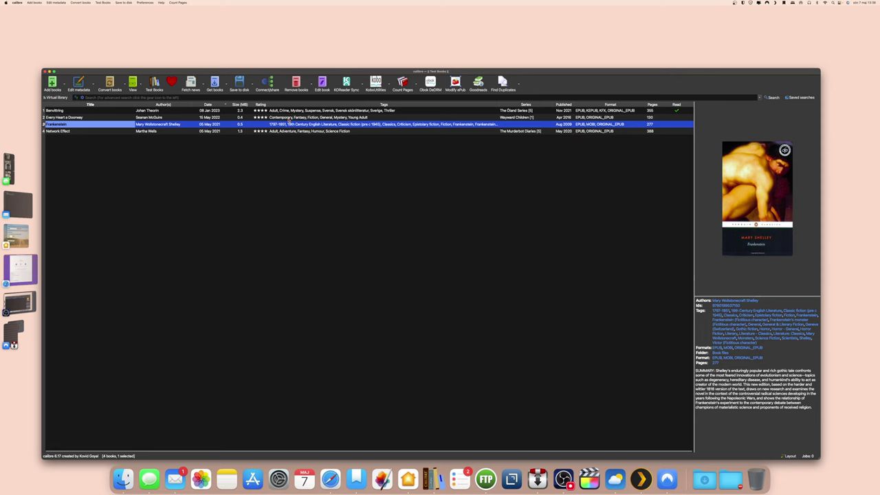
Step: Convert Frankenstein individually from EPUB to KEPUB
click(125, 86)
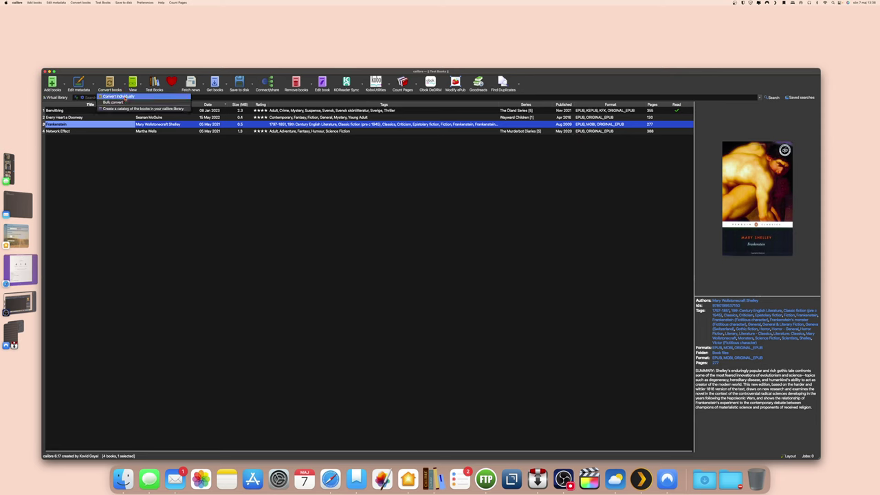
click(124, 97)
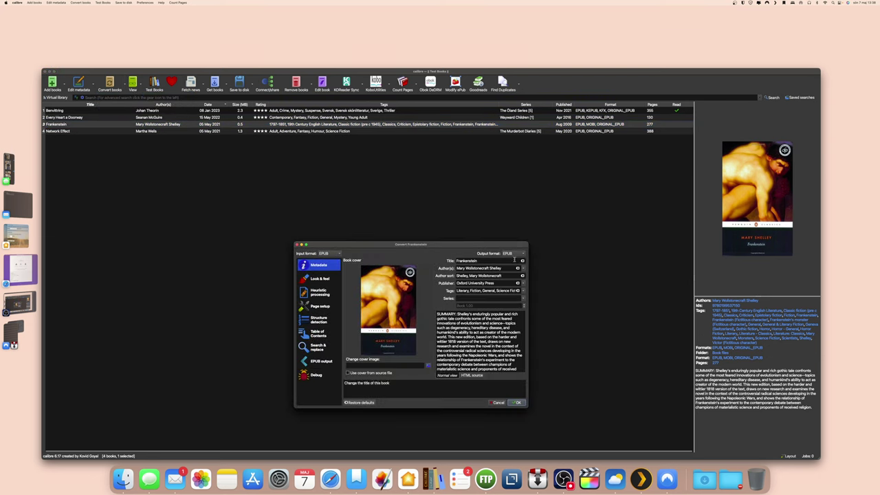
click(524, 255)
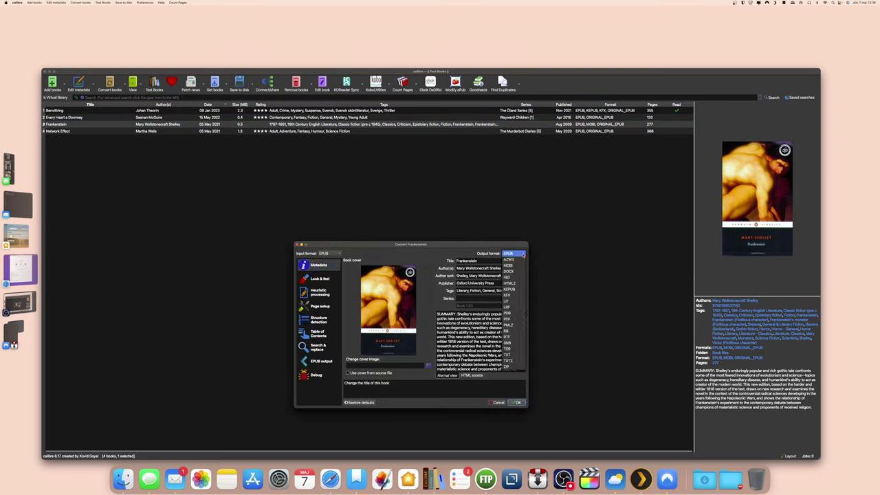
click(515, 290)
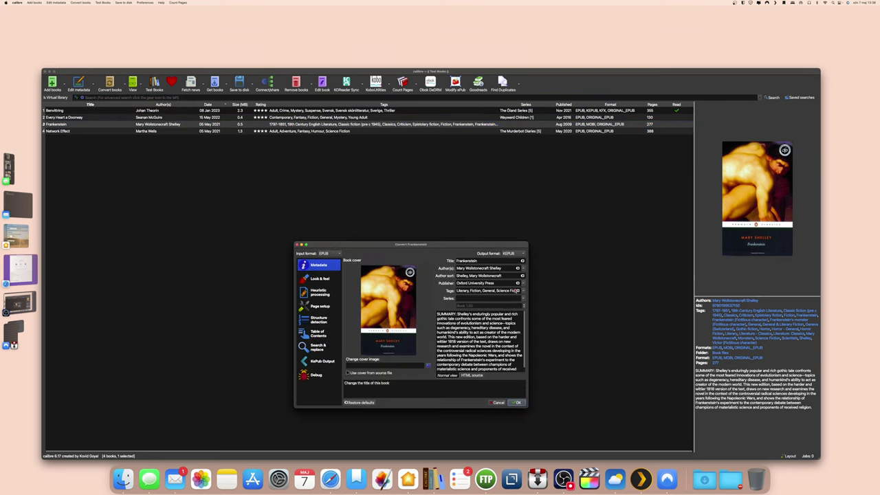
click(517, 403)
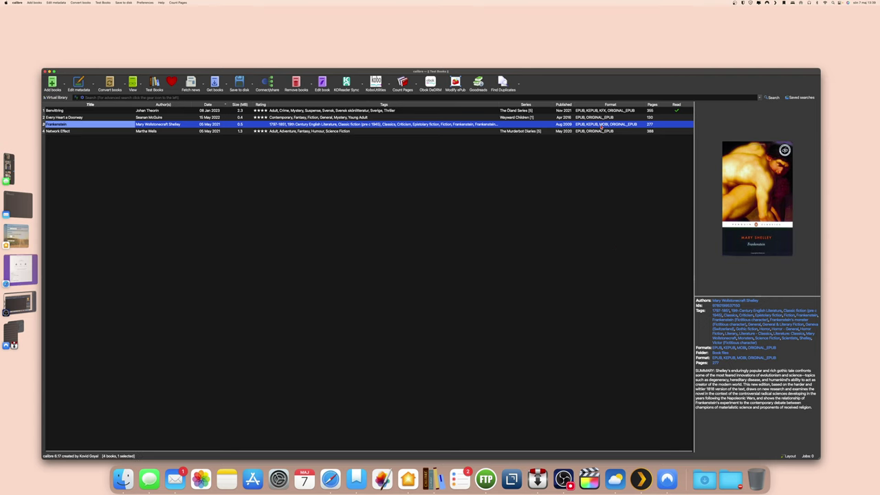
Step: Start an individual conversion of Frankenstein from EPUB to KFX
right_click(496, 125)
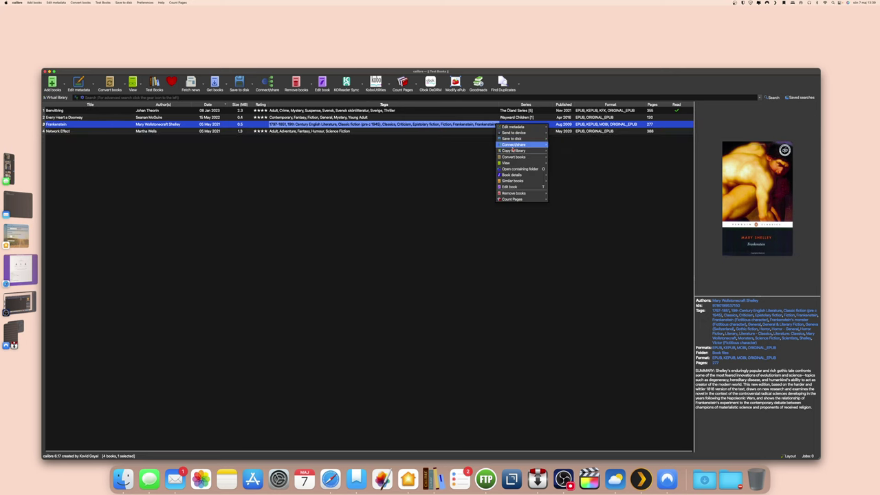
mouse_move(522, 157)
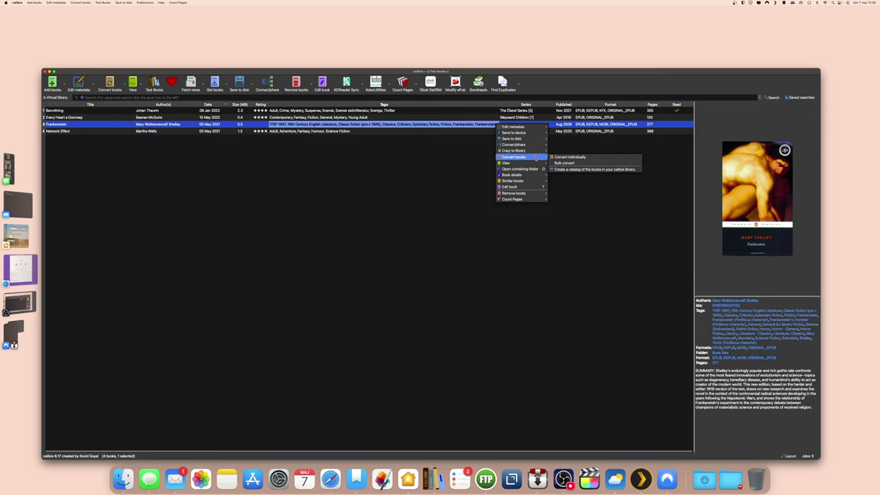
click(577, 160)
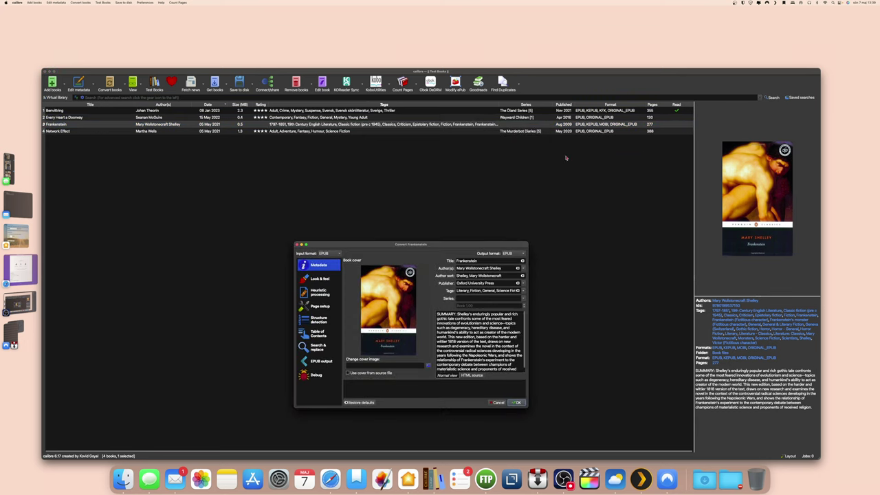
click(520, 254)
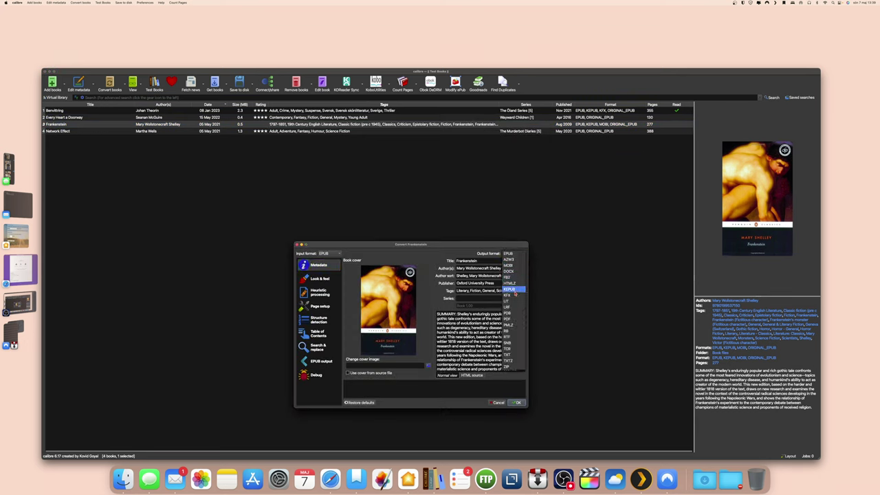
click(515, 296)
click(518, 404)
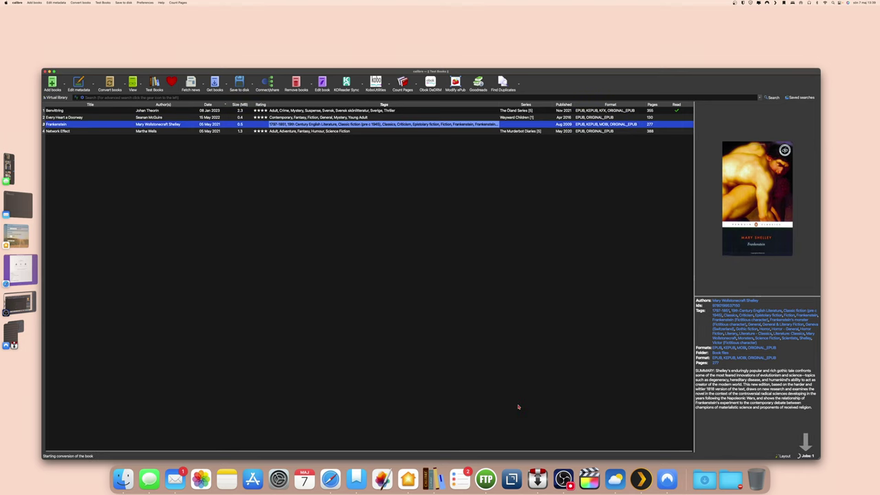